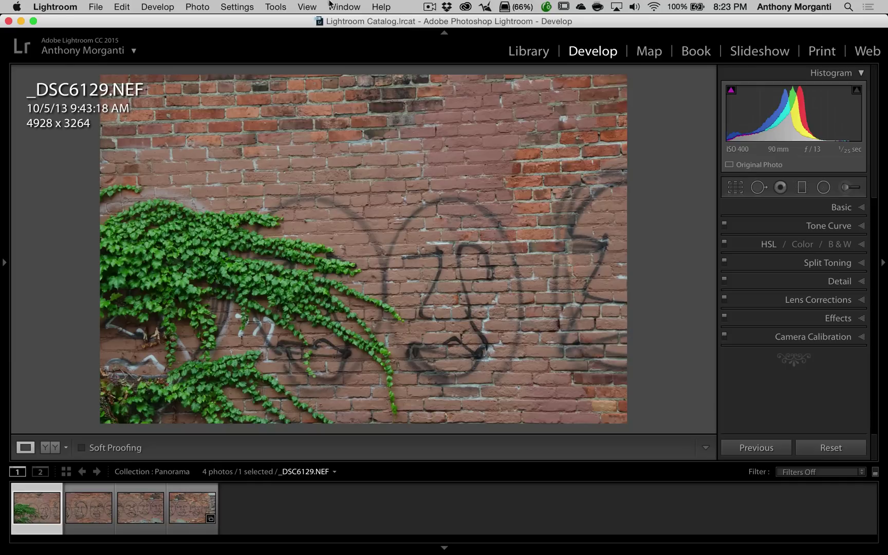
Step: Open the Lightroom preferences and close them again
click(70, 6)
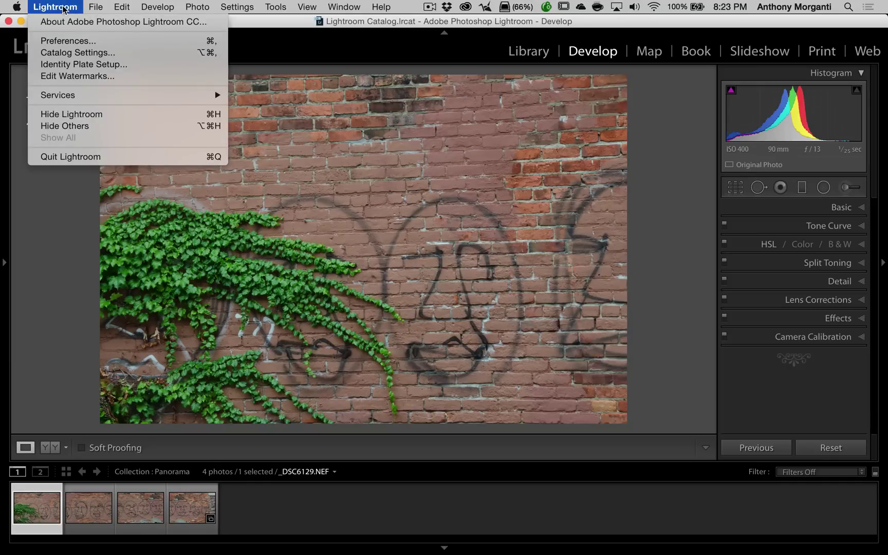
click(73, 42)
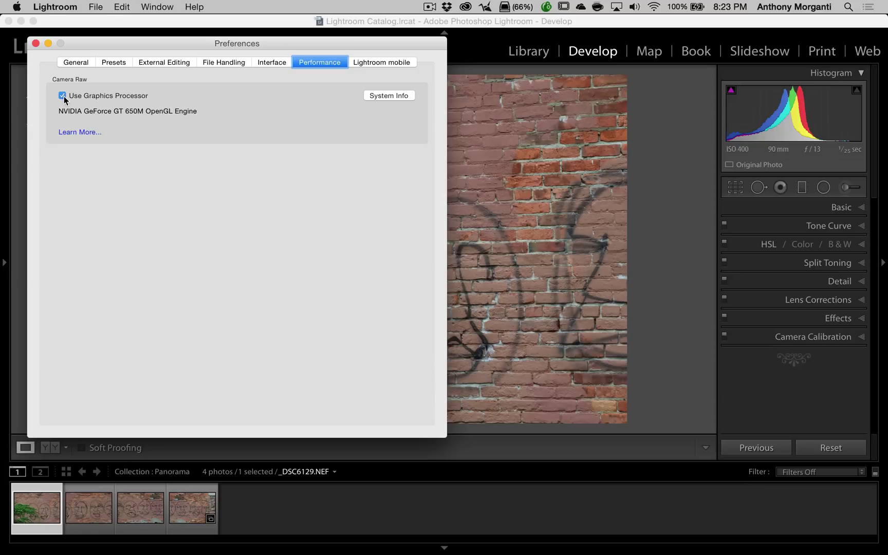
click(36, 43)
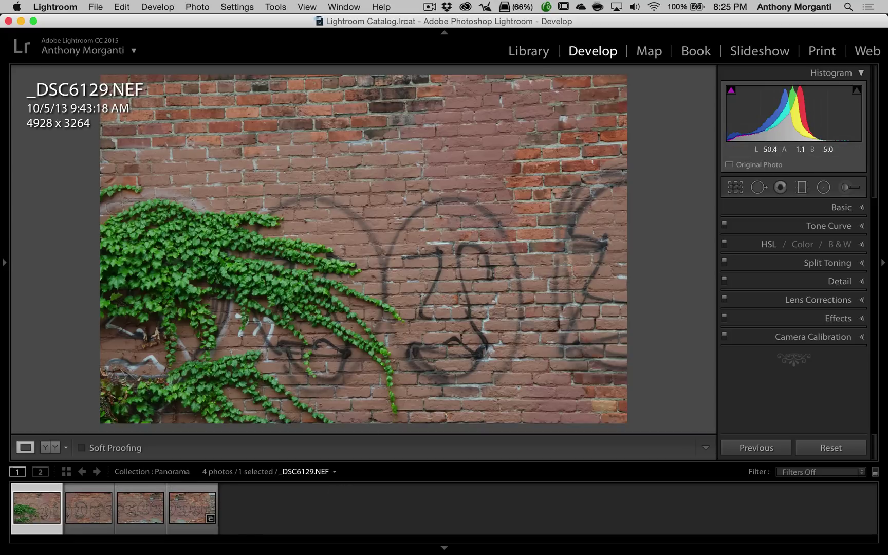
Step: Browse the four wall photos, then select _DSC6129 through _DSC6132 together
click(82, 510)
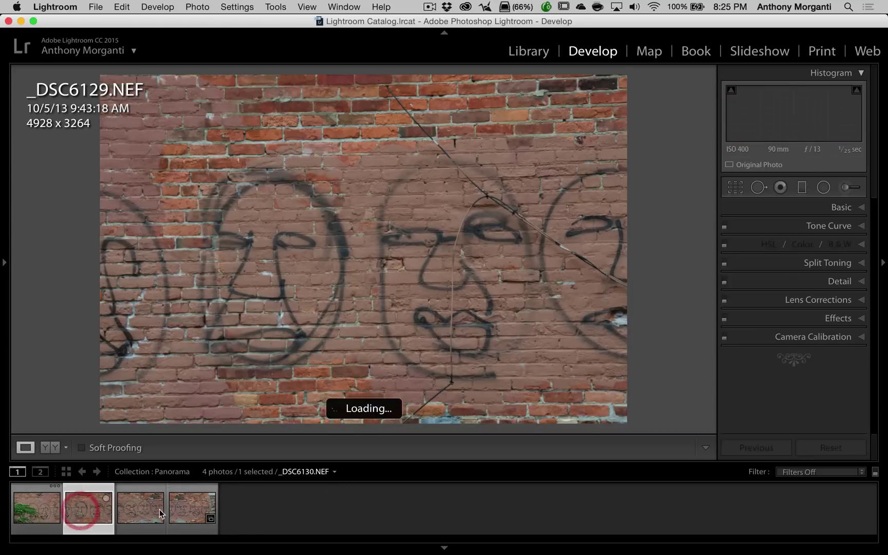
click(157, 509)
click(187, 508)
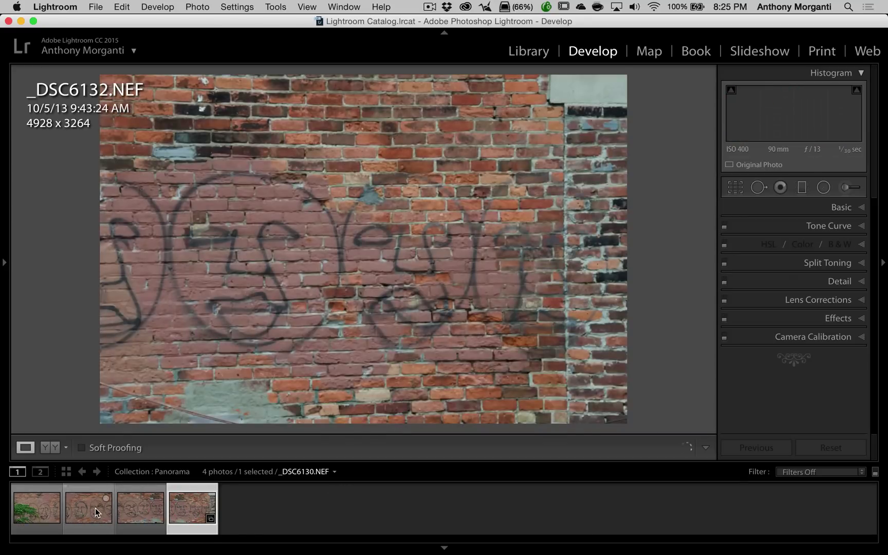
click(95, 507)
click(850, 206)
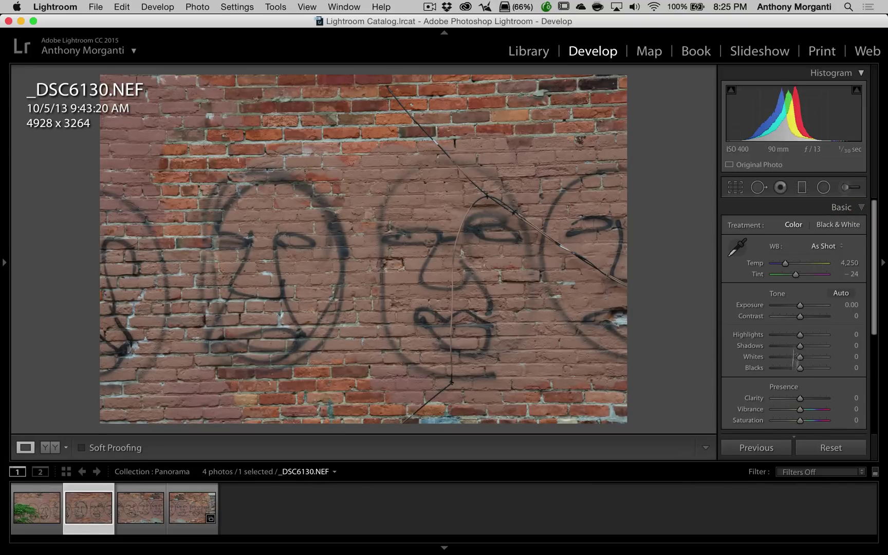
click(150, 509)
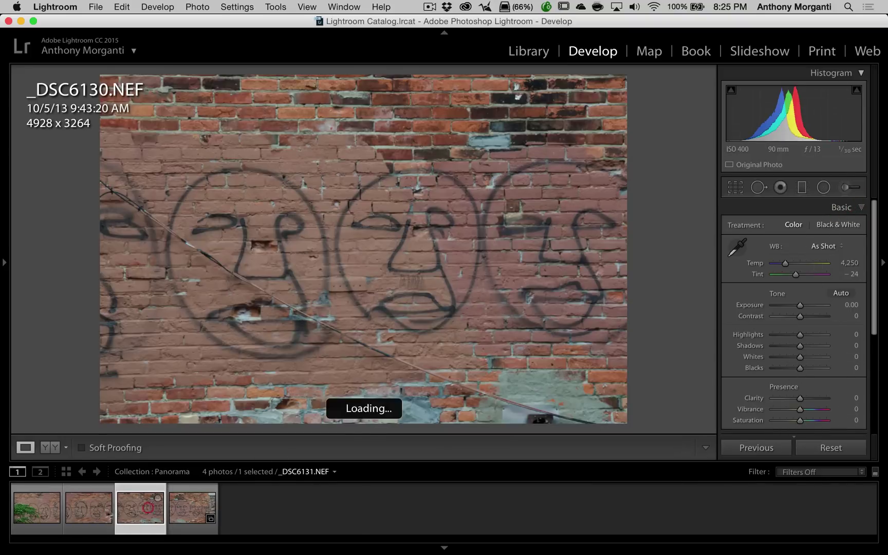
click(42, 509)
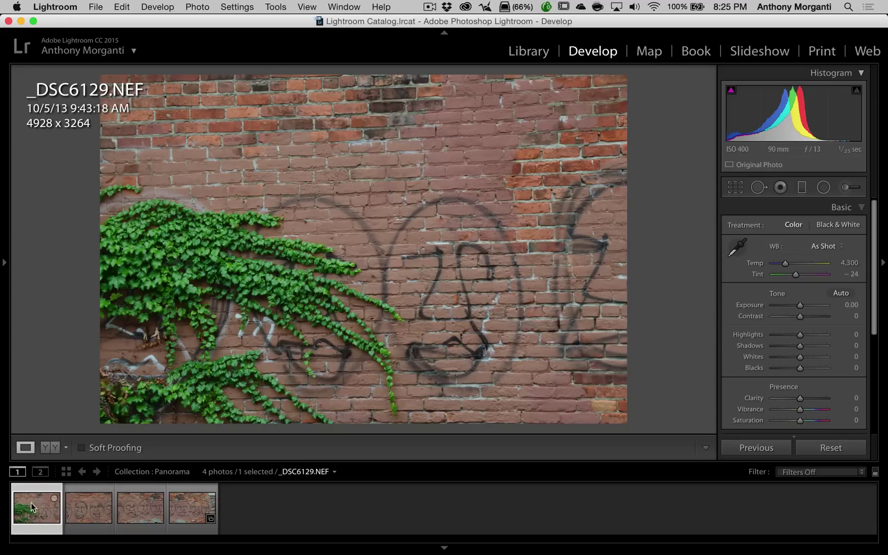
shift+click(188, 511)
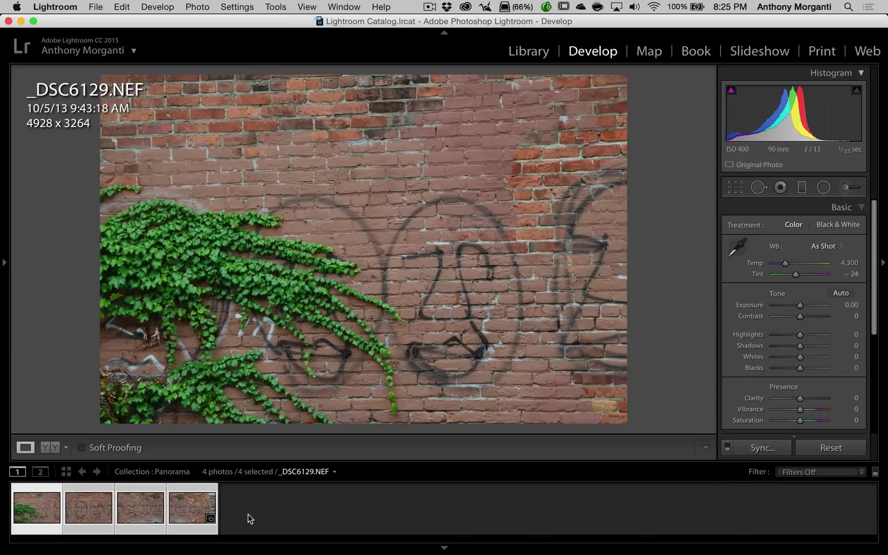
Step: Start a Photo Merge > Panorama of the four selected brick-wall photos
click(193, 8)
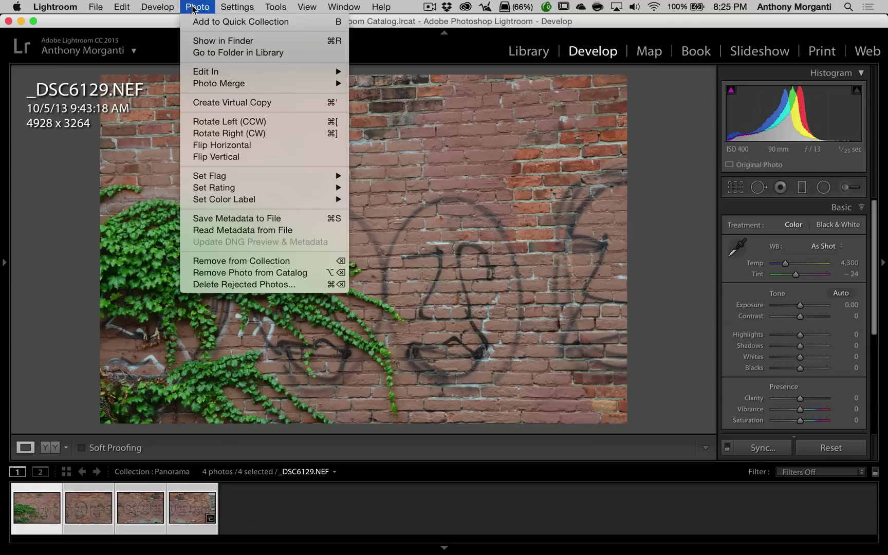
mouse_move(244, 86)
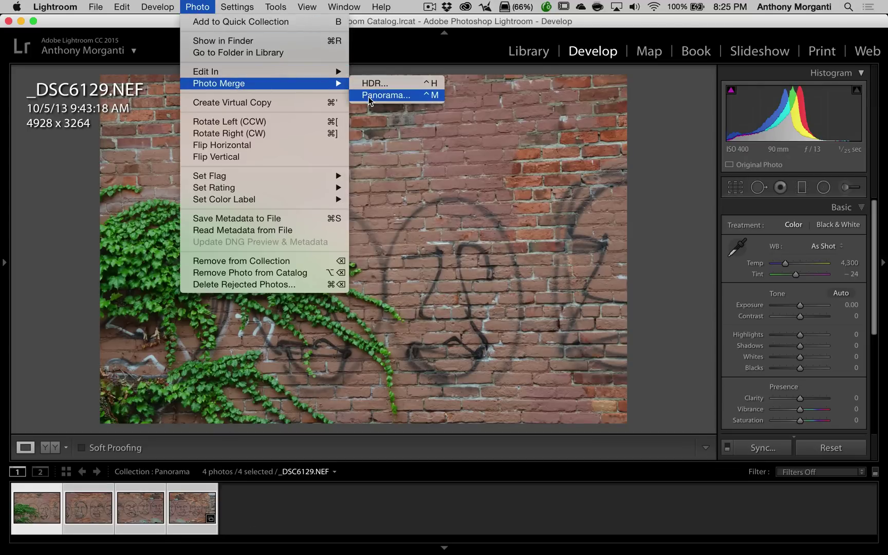
right_click(475, 210)
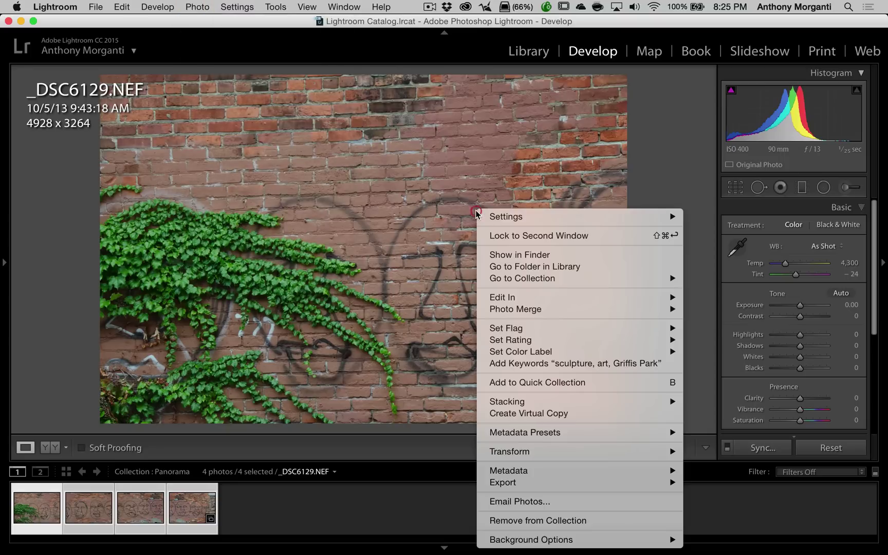
mouse_move(535, 312)
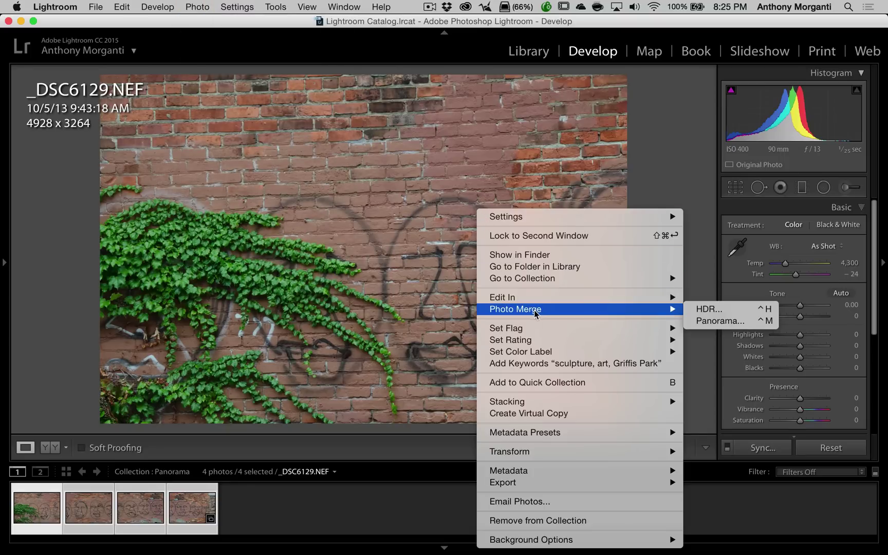
right_click(145, 505)
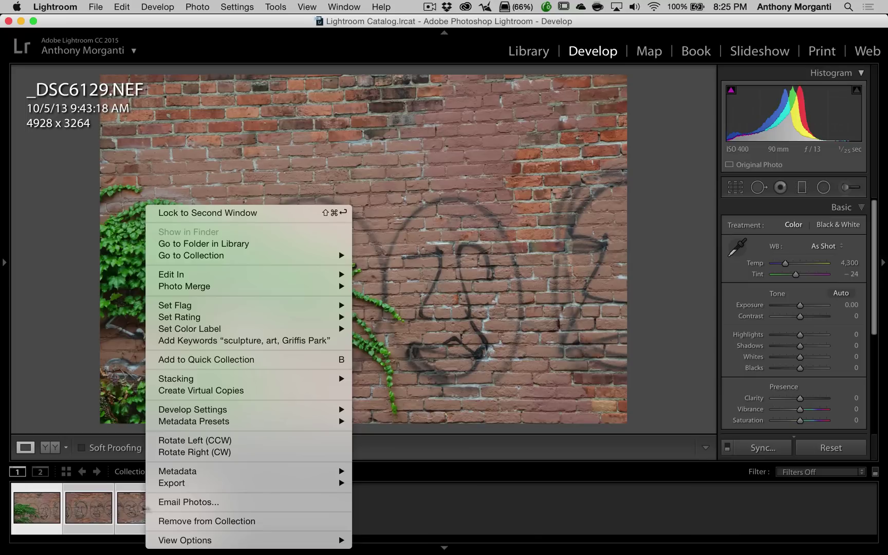
mouse_move(296, 292)
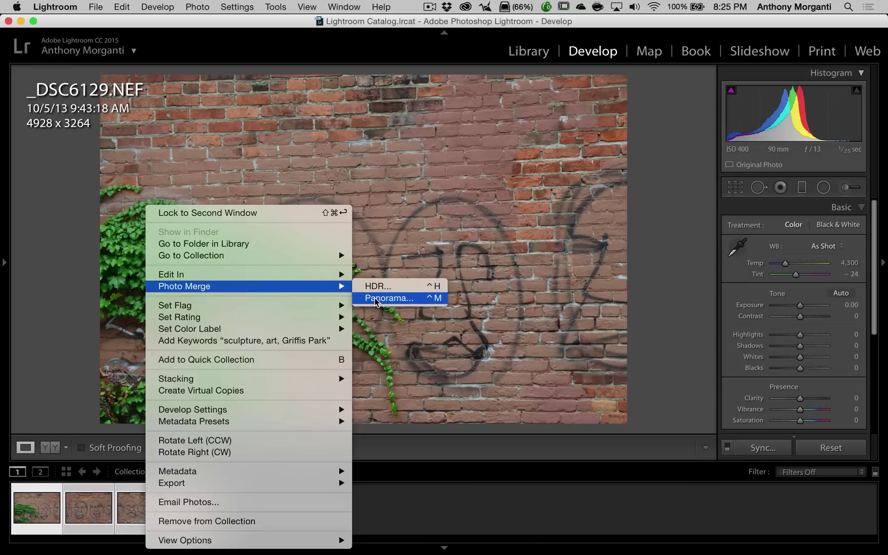
click(389, 298)
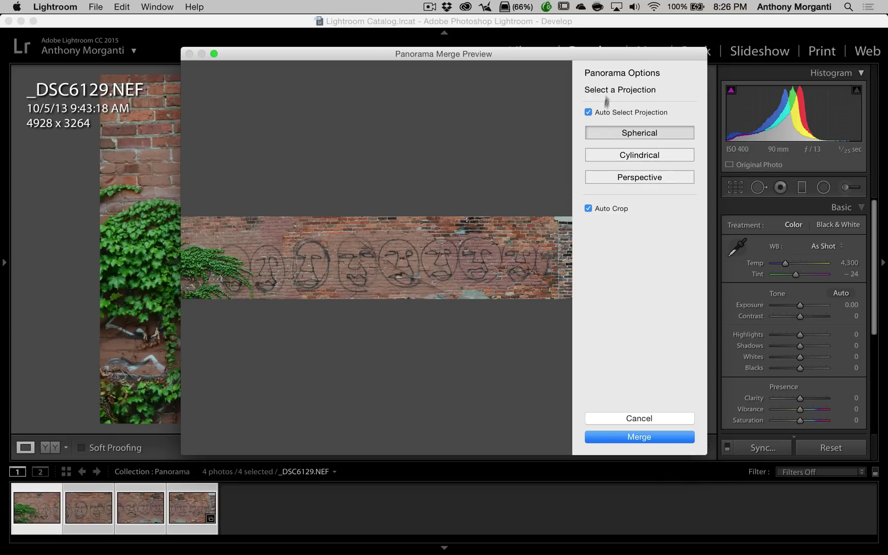
Step: Compare the panorama with Auto Crop off and on, then merge it with Auto Crop enabled
click(588, 209)
click(588, 209)
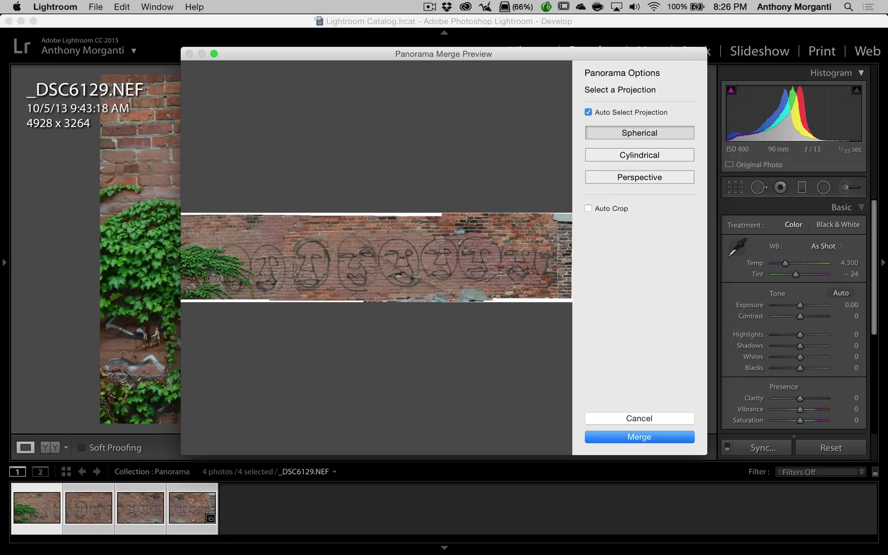
click(588, 209)
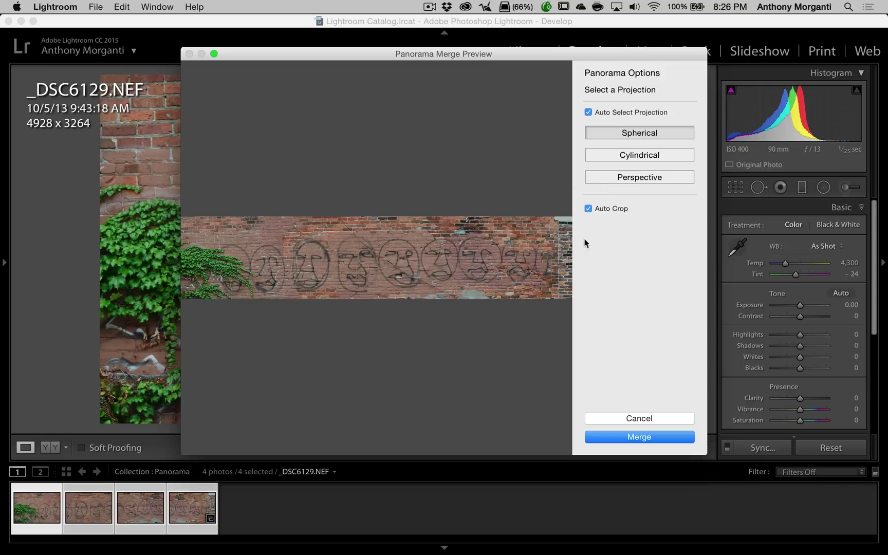
click(635, 438)
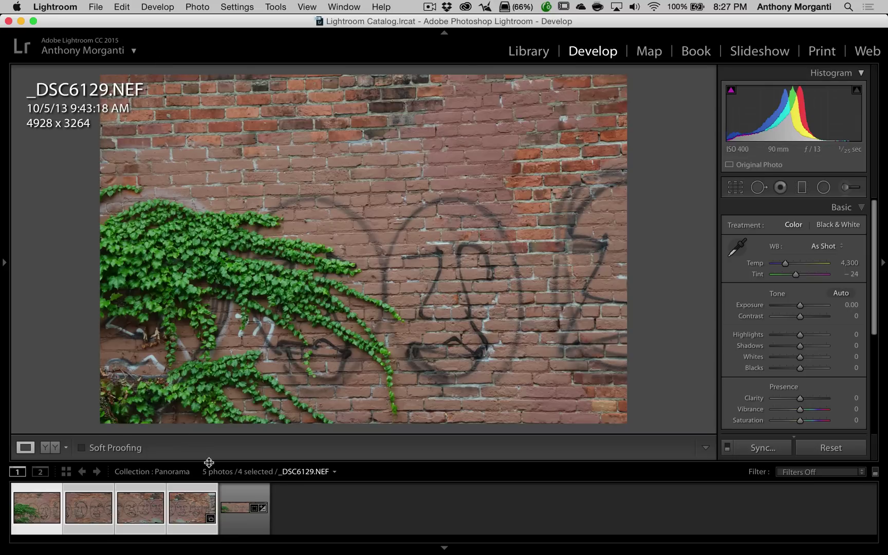
Step: On the panorama DNG, set Highlights +77, Shadows -73, Whites +39, Blacks -45, Clarity +55
click(236, 505)
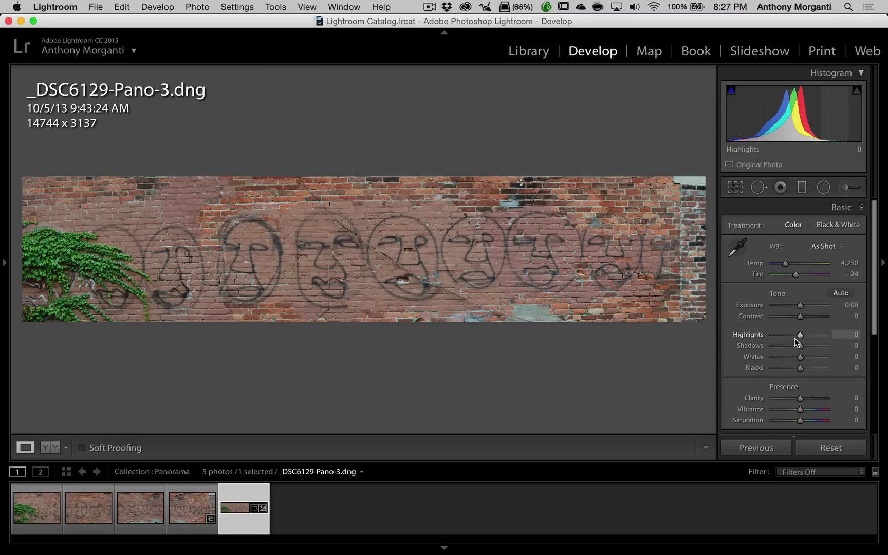
drag(800, 335, 814, 399)
click(779, 352)
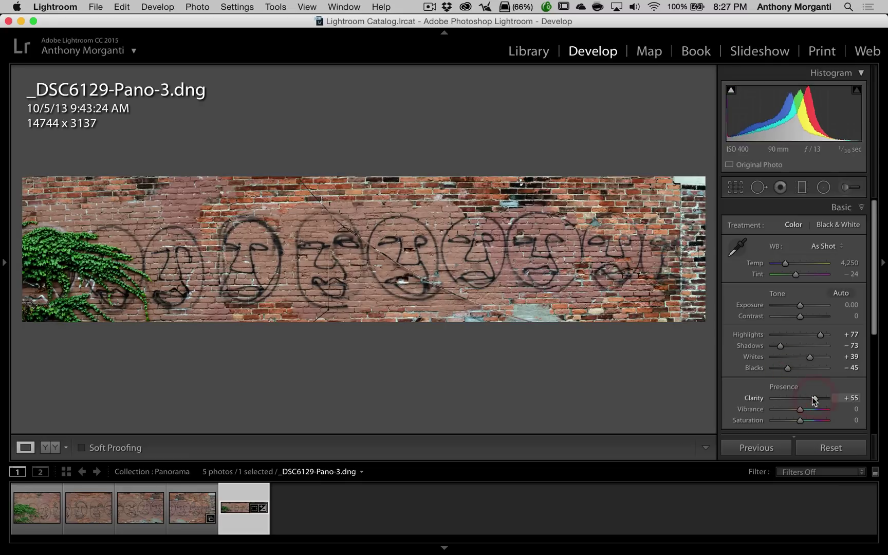
click(841, 208)
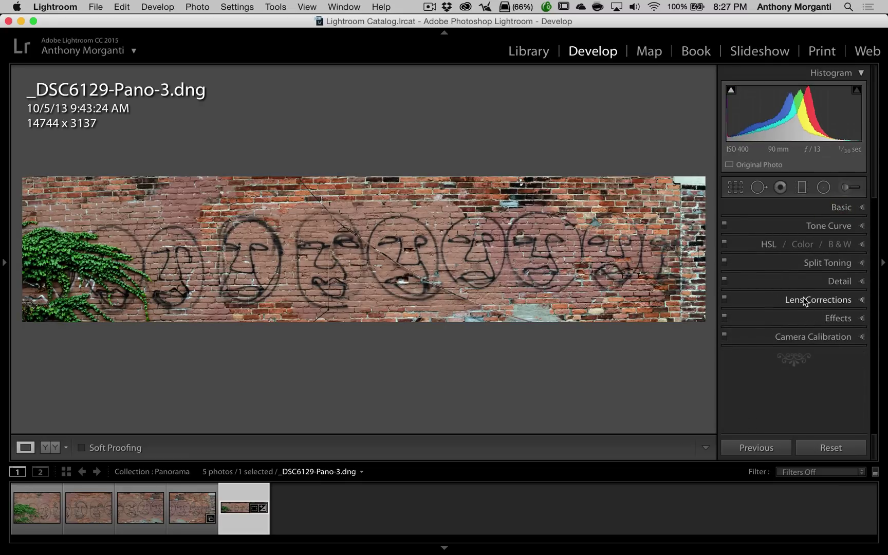
Step: Enable Nikon lens profile corrections, with Distortion and Vignetting at 100
click(828, 298)
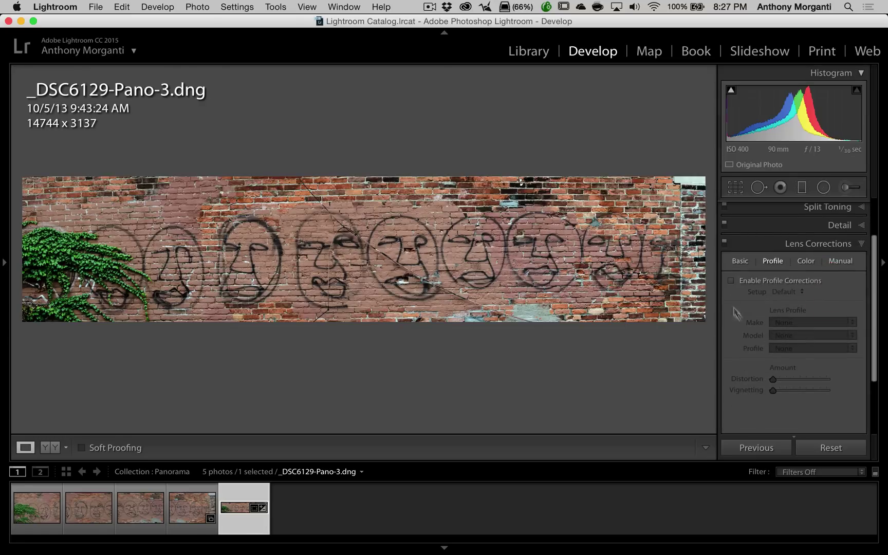
click(731, 280)
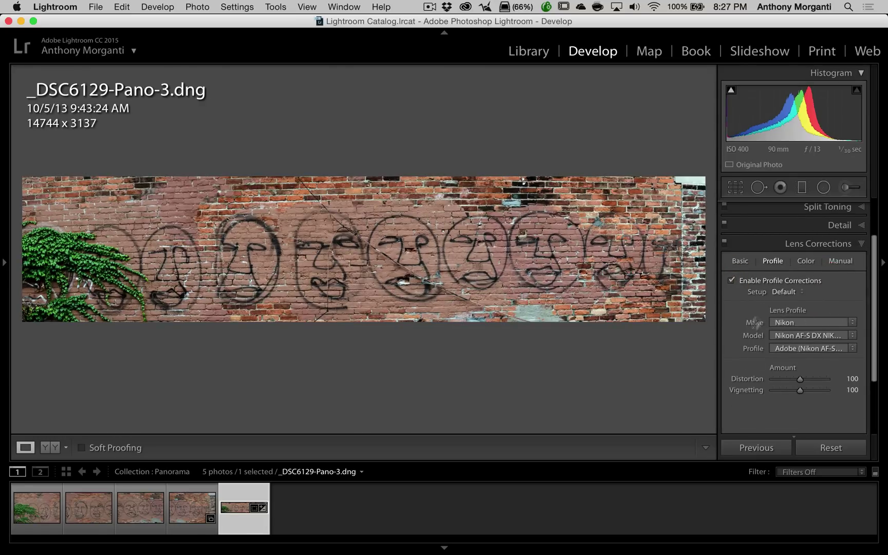
click(808, 246)
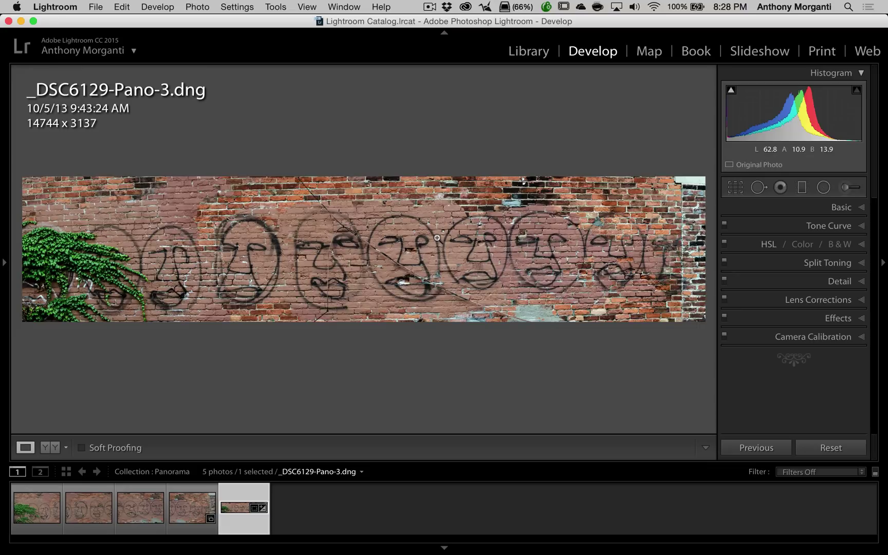
Step: Switch to the HDR collection of basement bin photos
click(4, 264)
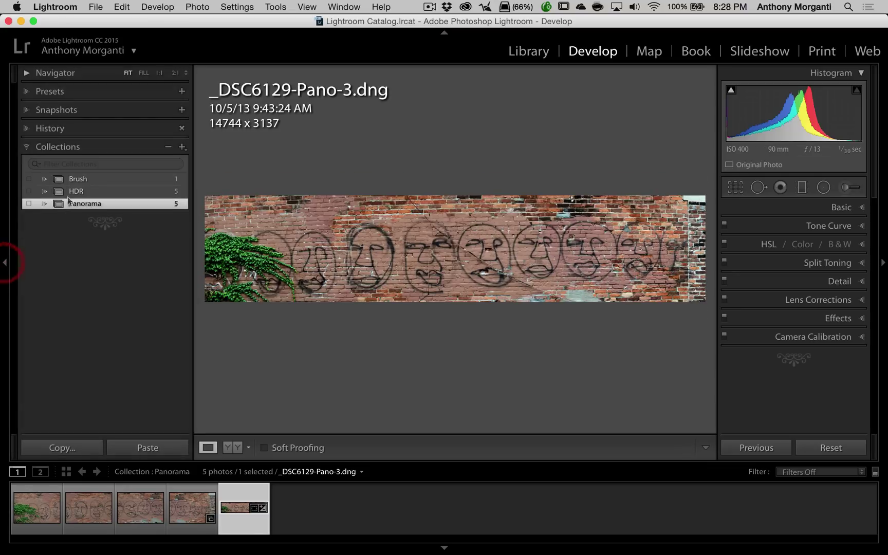
click(74, 192)
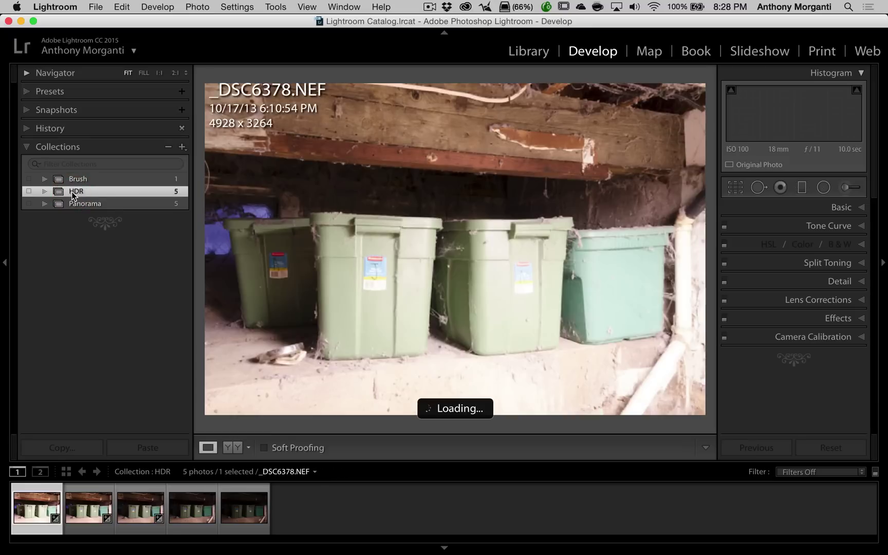
click(5, 263)
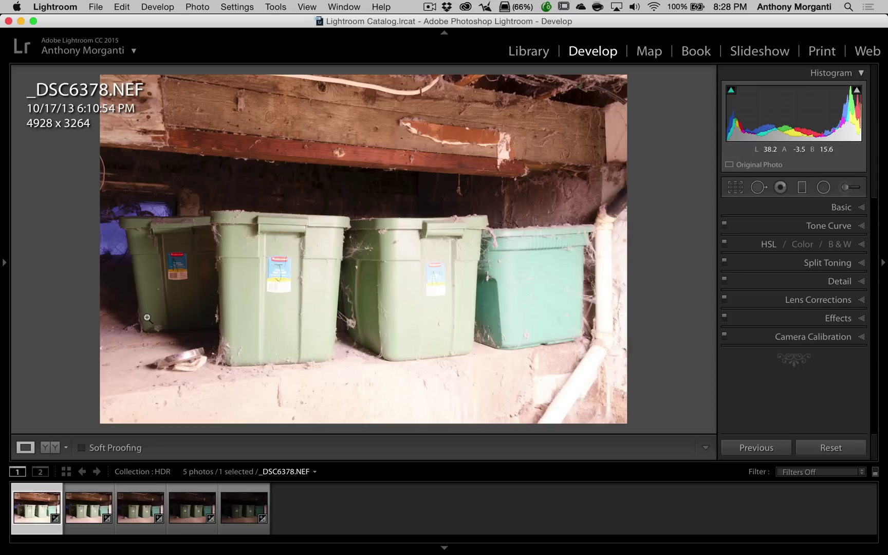
Step: Browse the five exposures, then select _DSC6378 through _DSC6382 together
click(89, 508)
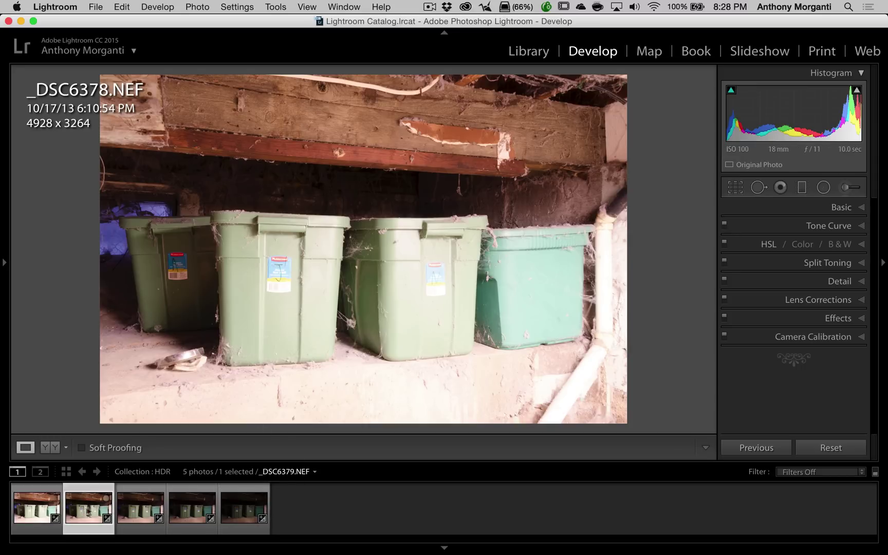
click(143, 508)
click(193, 508)
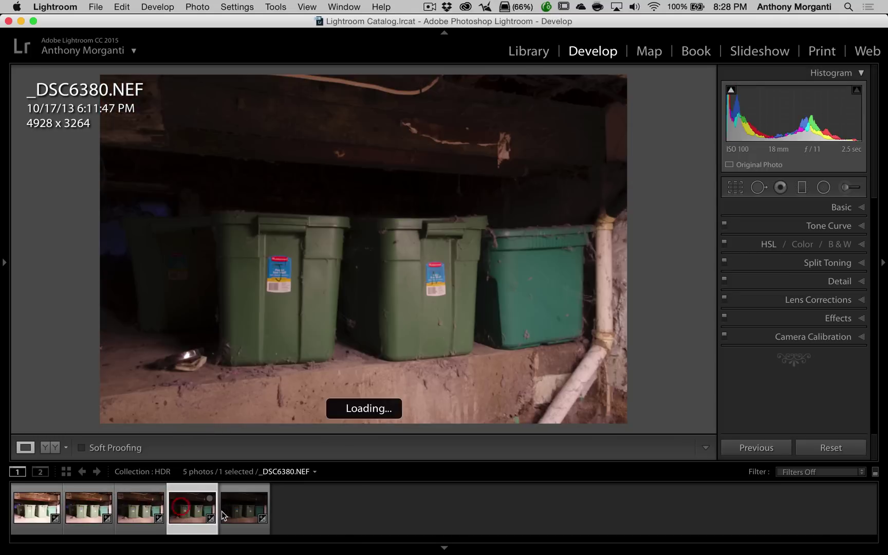
click(244, 508)
click(37, 509)
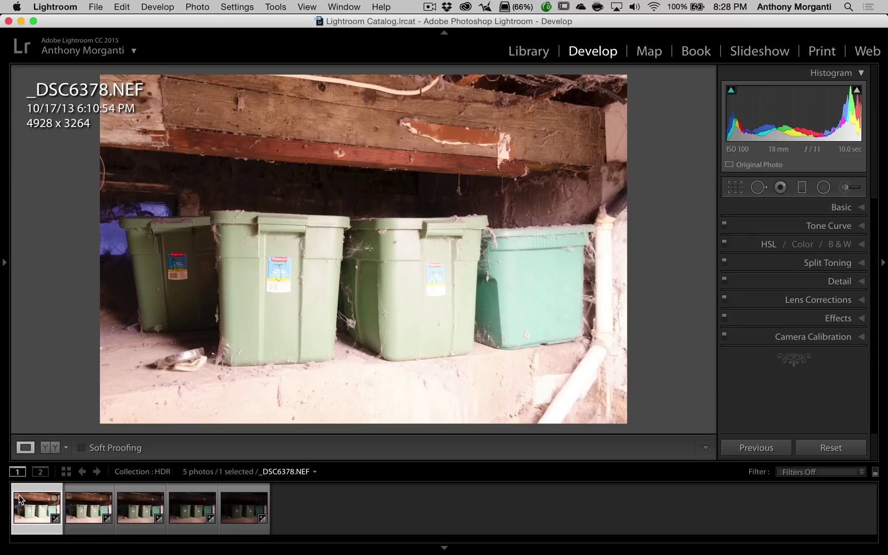
key(shift)
shift+click(247, 511)
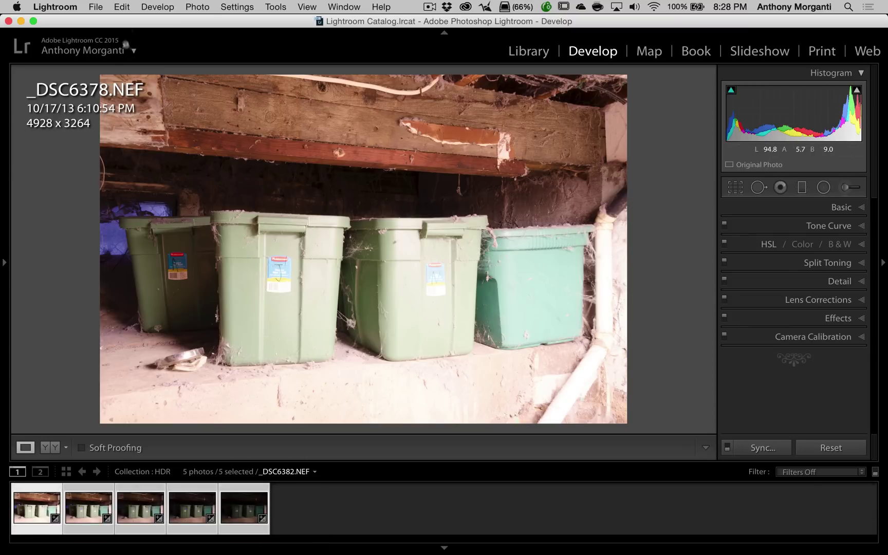
Step: Merge the five exposures into HDR with Auto Tone on and no deghosting
click(190, 7)
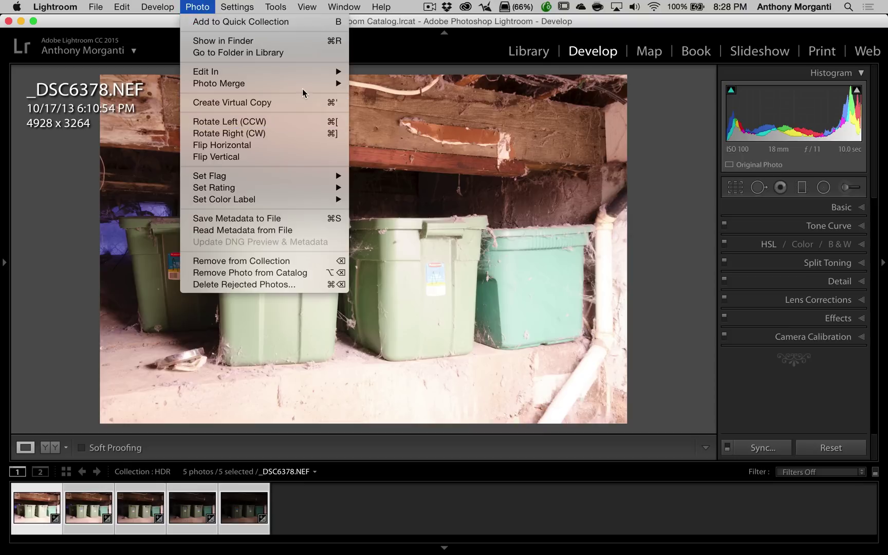
mouse_move(308, 85)
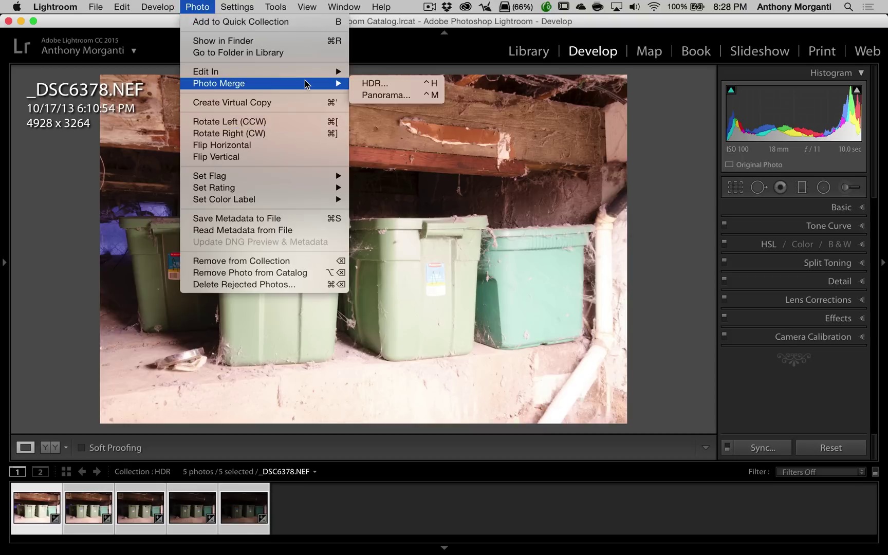
click(374, 83)
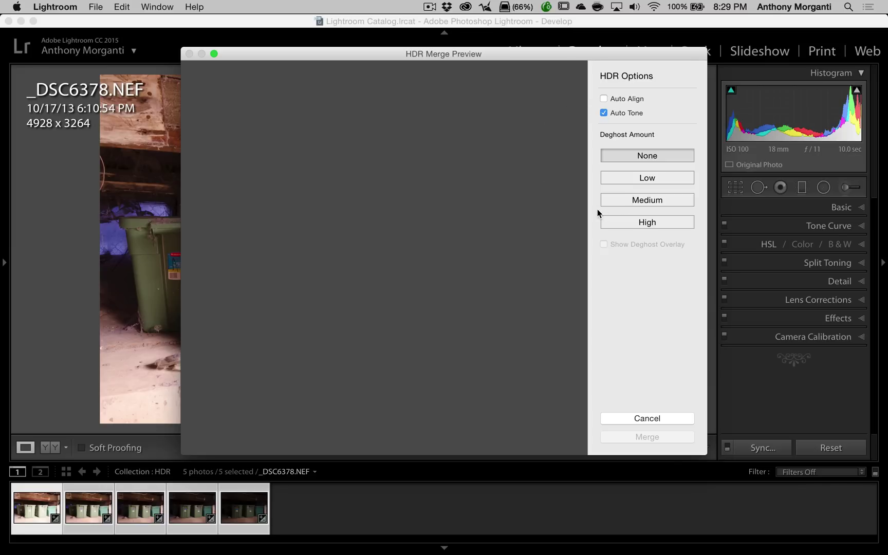
click(604, 113)
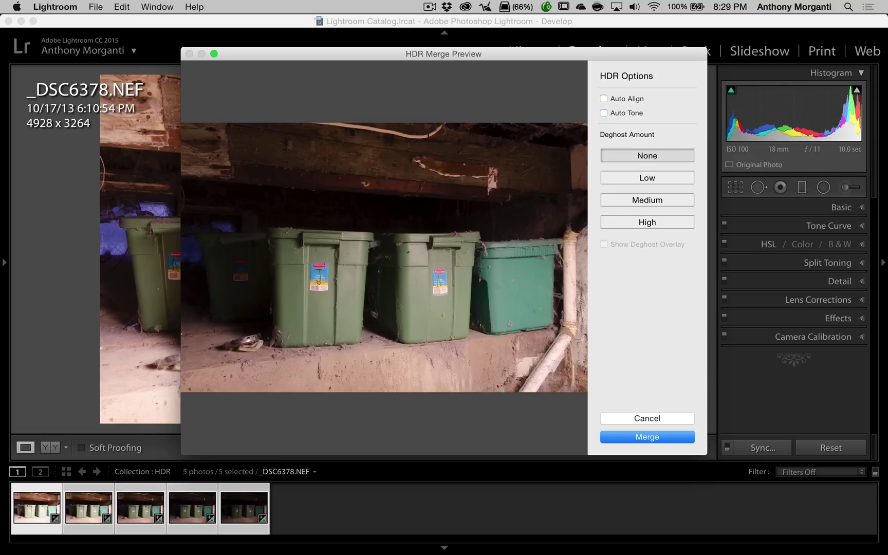
click(604, 113)
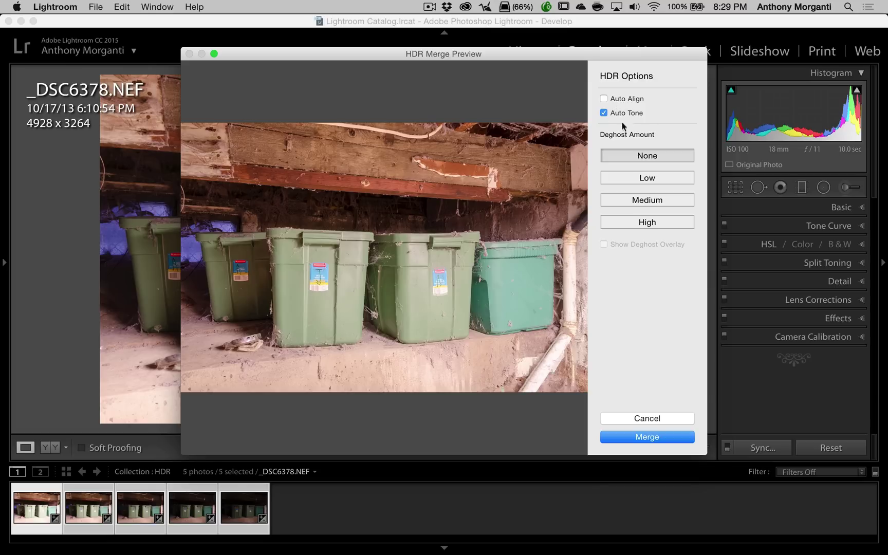
click(643, 437)
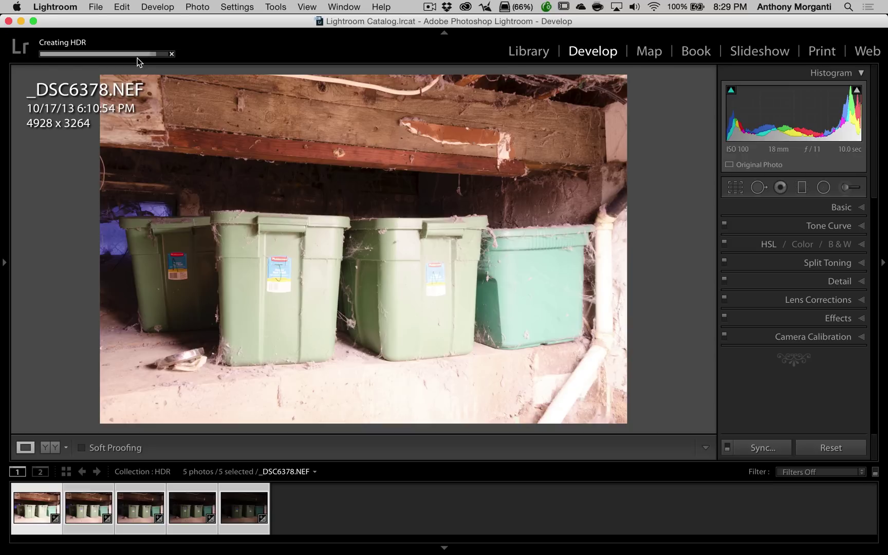
Step: On the HDR DNG, set Highlights −100, Clarity +83, Vibrance +28, and check Lens Corrections
click(288, 510)
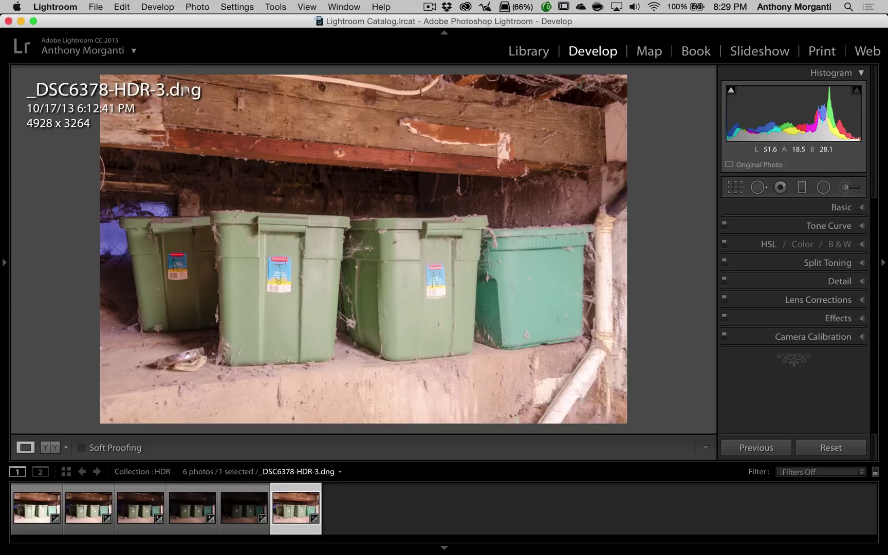
click(845, 206)
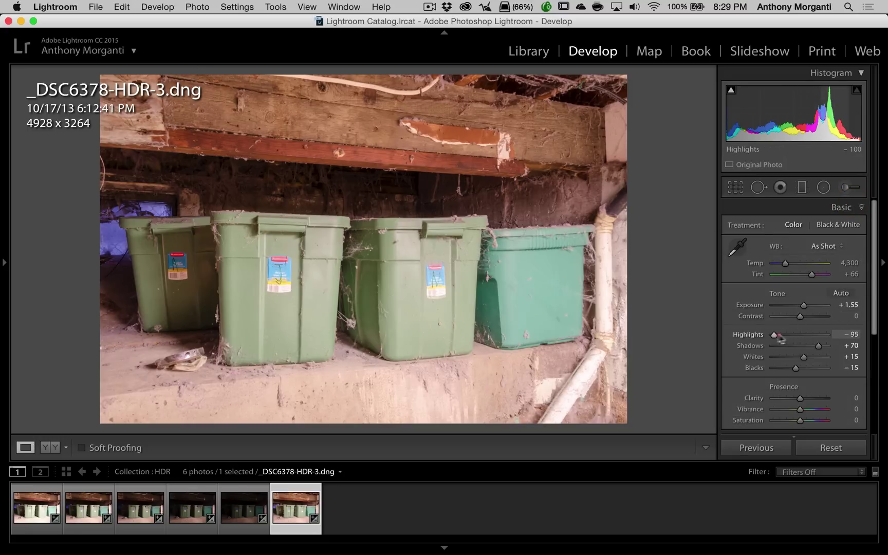
mouse_move(773, 335)
mouse_down()
mouse_move(794, 338)
mouse_move(772, 337)
mouse_up()
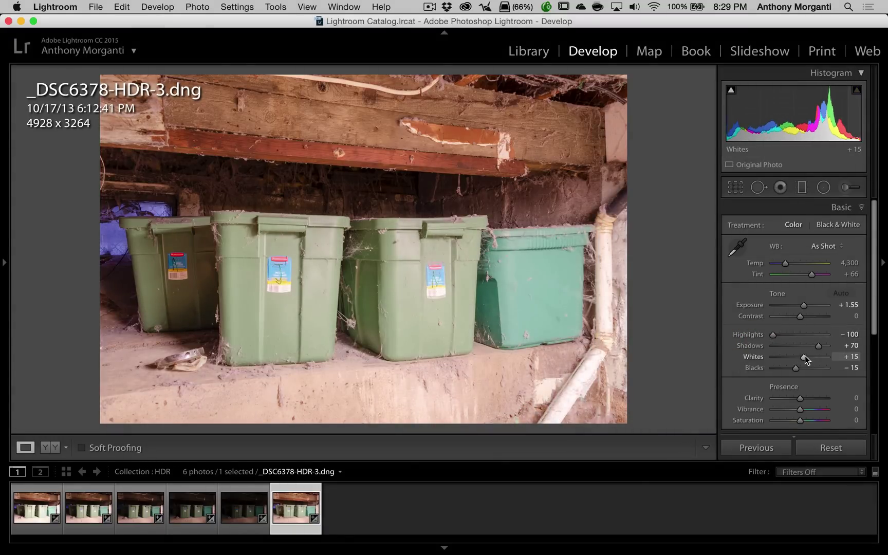
mouse_move(800, 397)
mouse_down()
mouse_move(822, 398)
mouse_move(808, 412)
mouse_up()
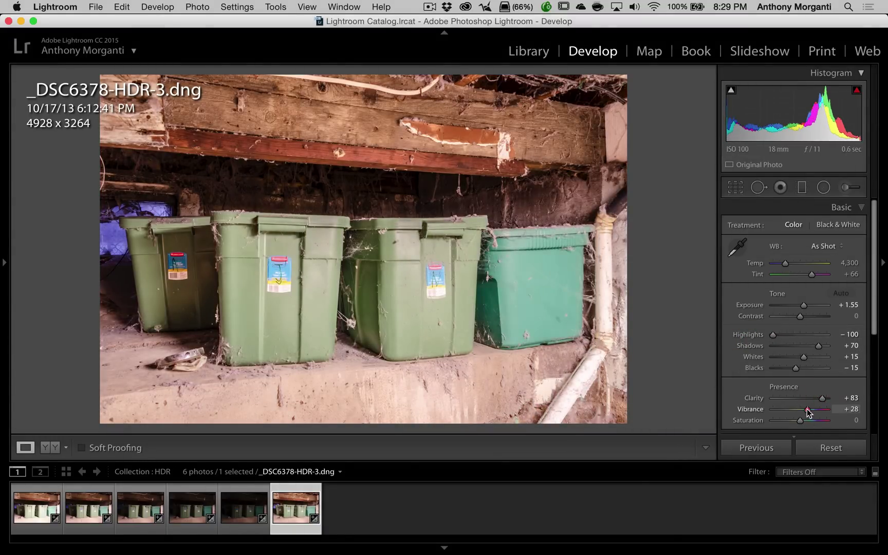
click(842, 207)
click(811, 301)
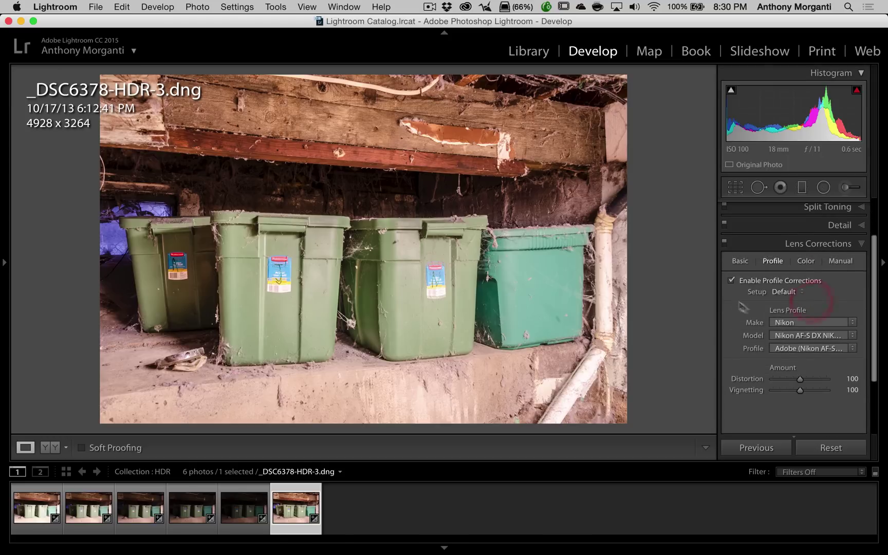
click(822, 245)
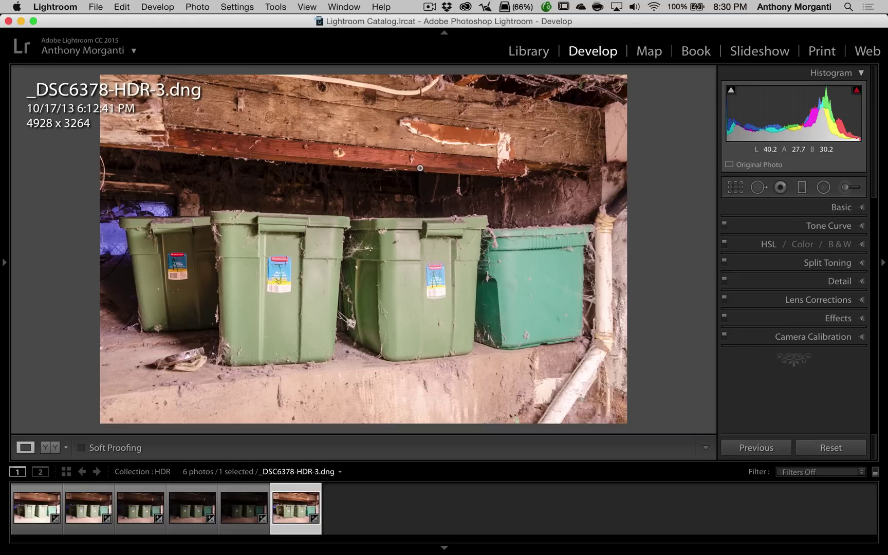
Step: Open the Brush collection to load the Washington Monument photo DSCF2321.RAF
click(5, 263)
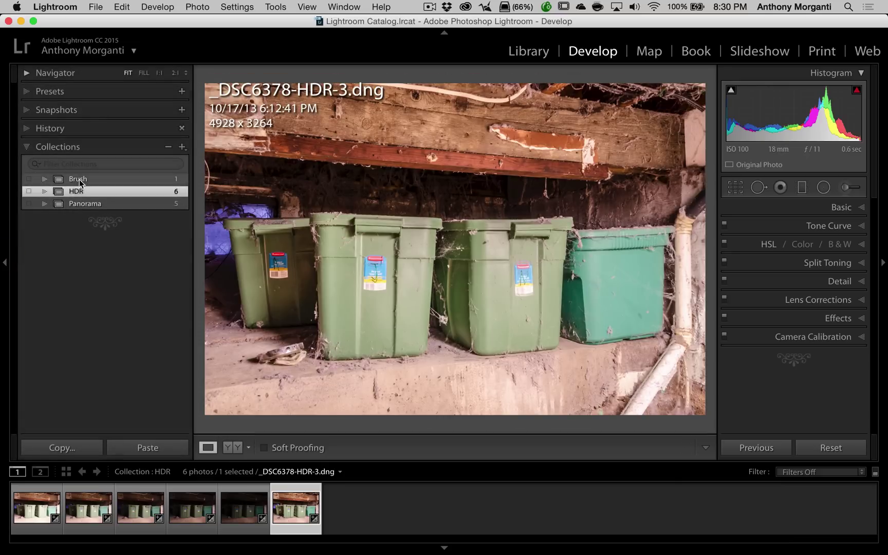
click(80, 182)
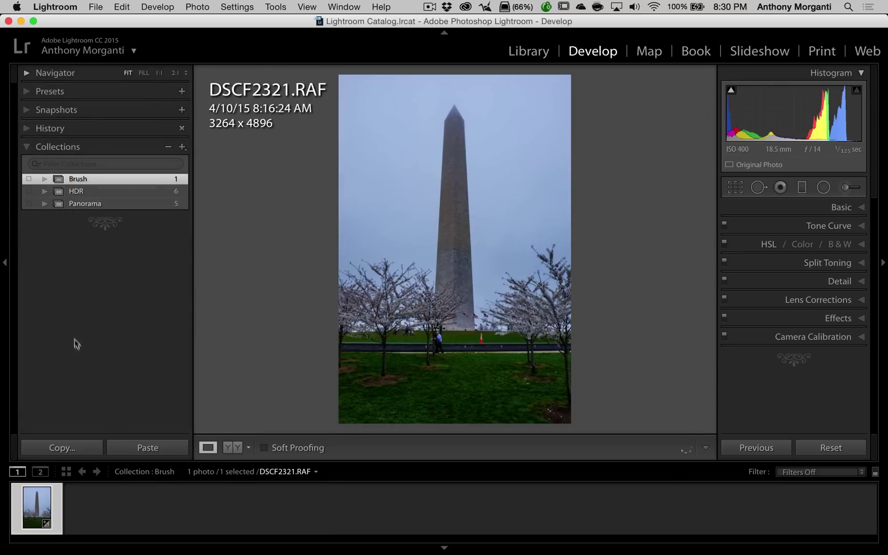
click(4, 262)
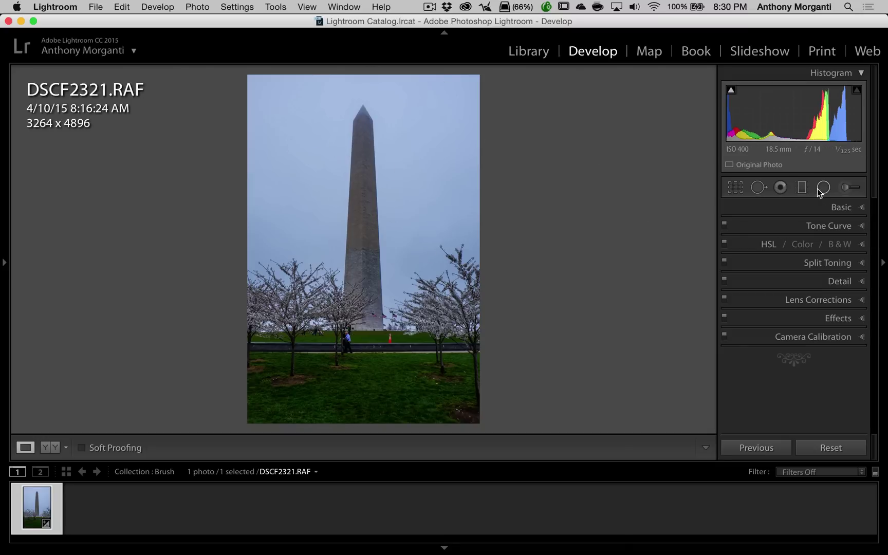
Step: Add a graduated filter at −1.49 exposure, dragged from the photo's top down to darken the sky
click(801, 190)
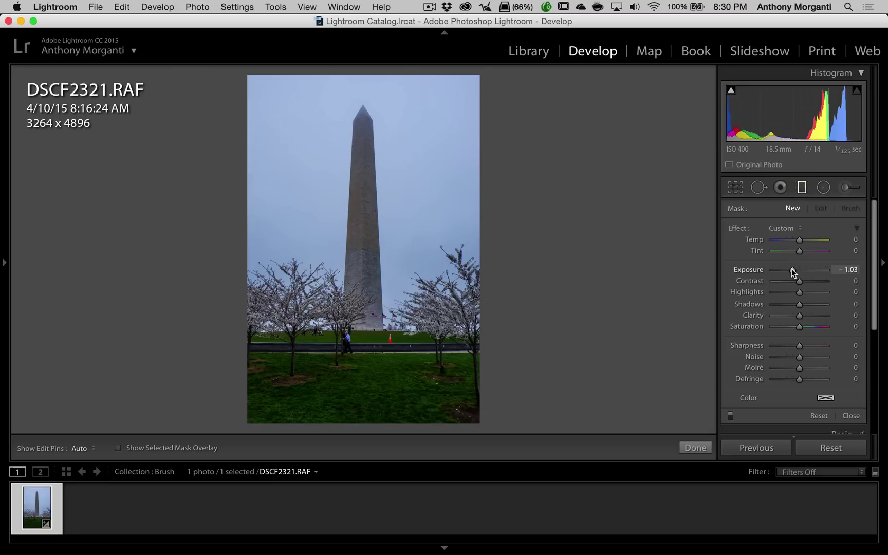
drag(792, 269, 790, 270)
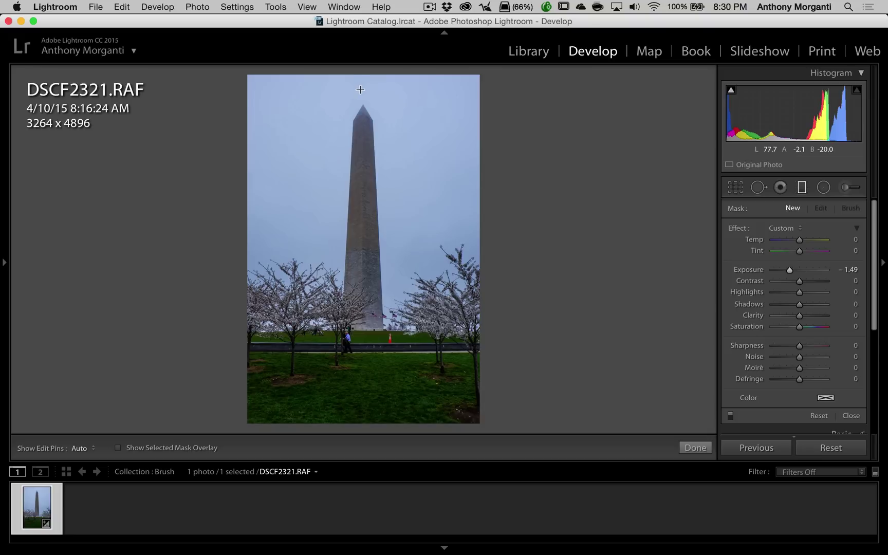
drag(361, 89, 371, 381)
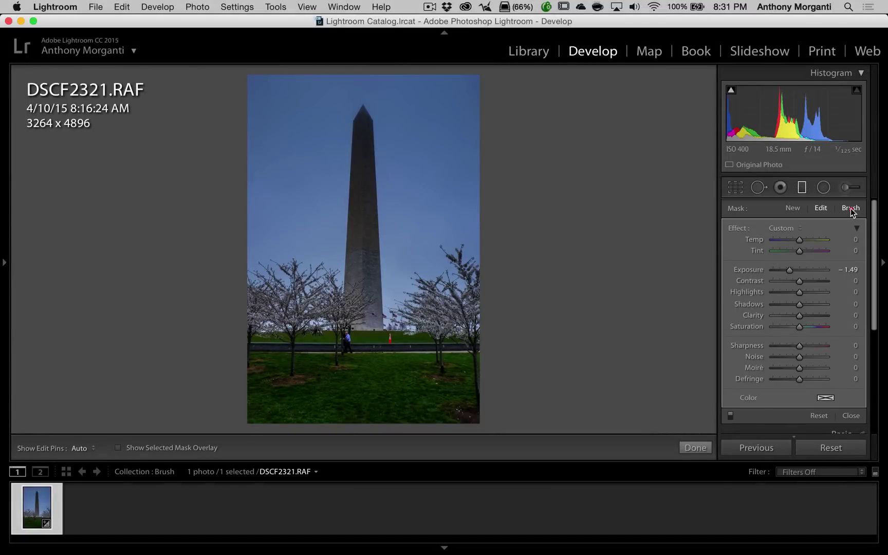
Step: Switch the graduated filter mask to Brush with Feather 52, set to erase
click(851, 208)
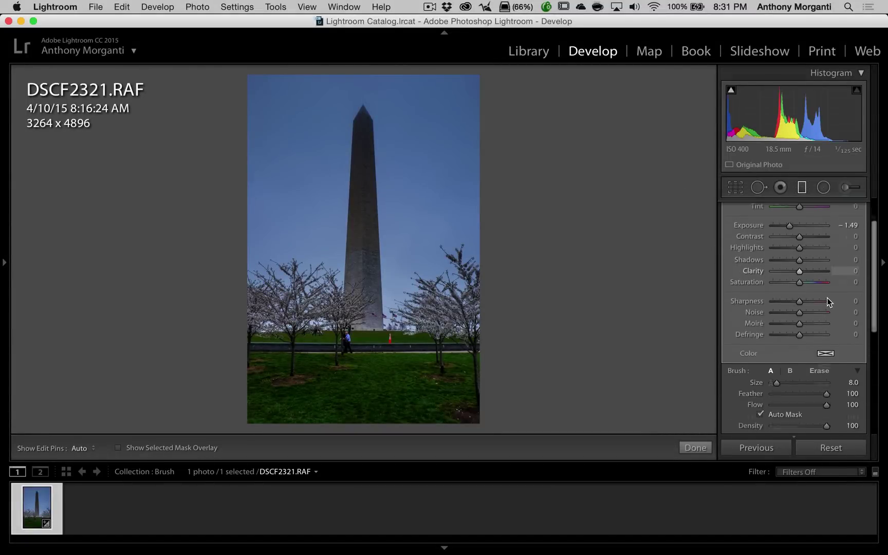
scroll(827, 297, down, 3)
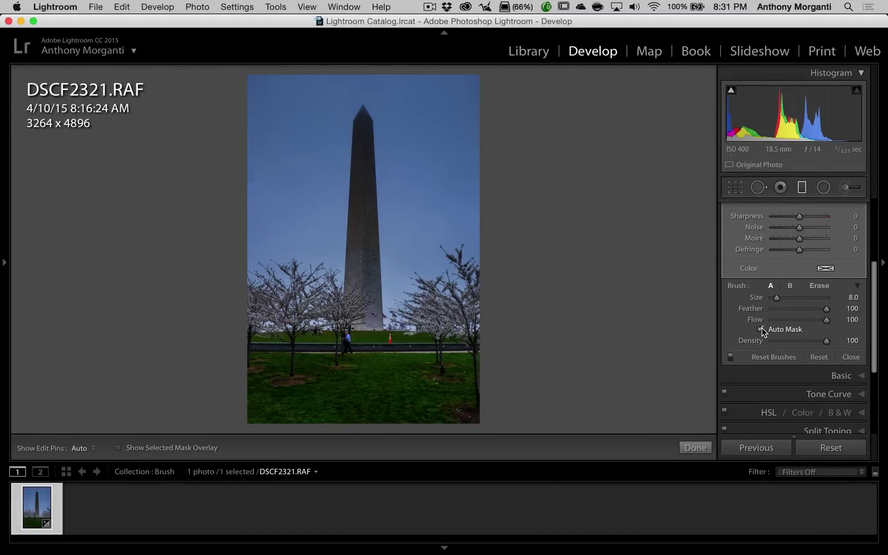
scroll(787, 322, up, 1)
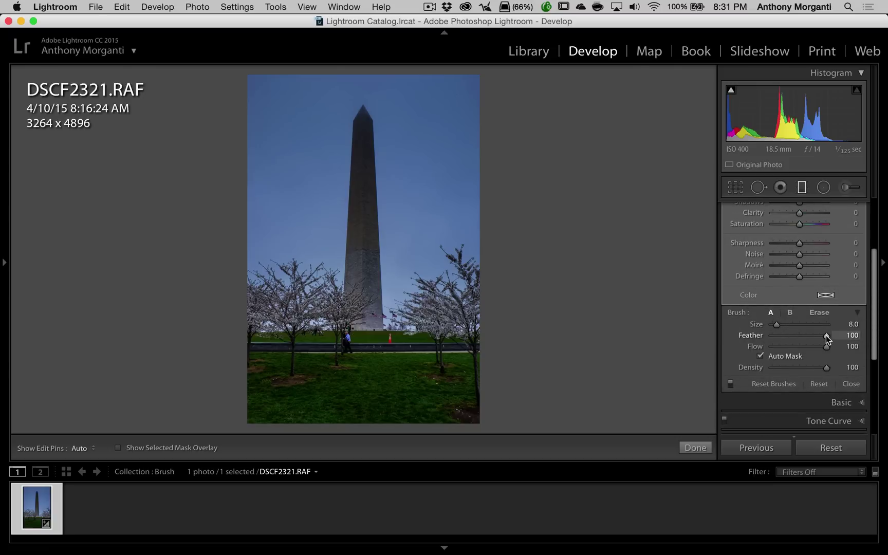
drag(825, 335, 800, 335)
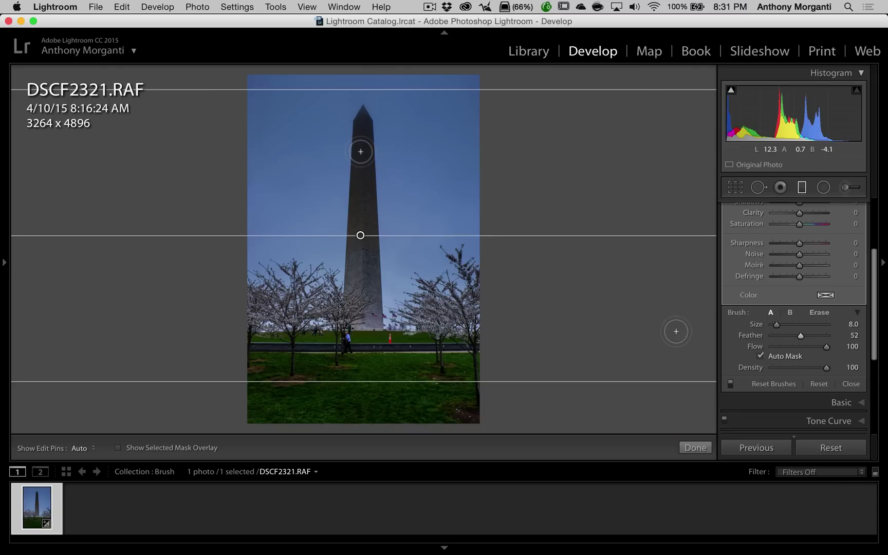
key(alt)
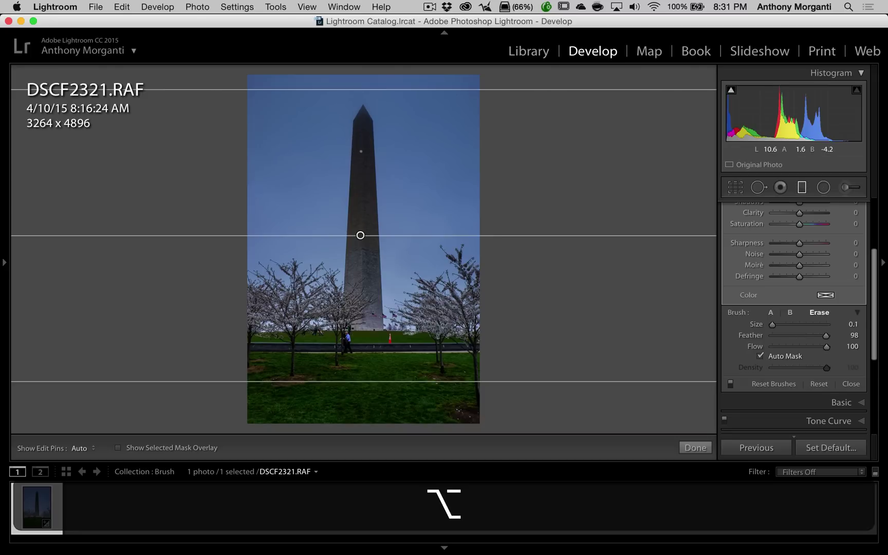
scroll(361, 151, up, 5)
Step: Erase the filter's darkening up the obelisk from base to tip, shrinking the brush to size 4
mouse_move(361, 162)
mouse_down()
mouse_move(356, 262)
mouse_move(363, 238)
mouse_move(361, 256)
mouse_up()
key(h)
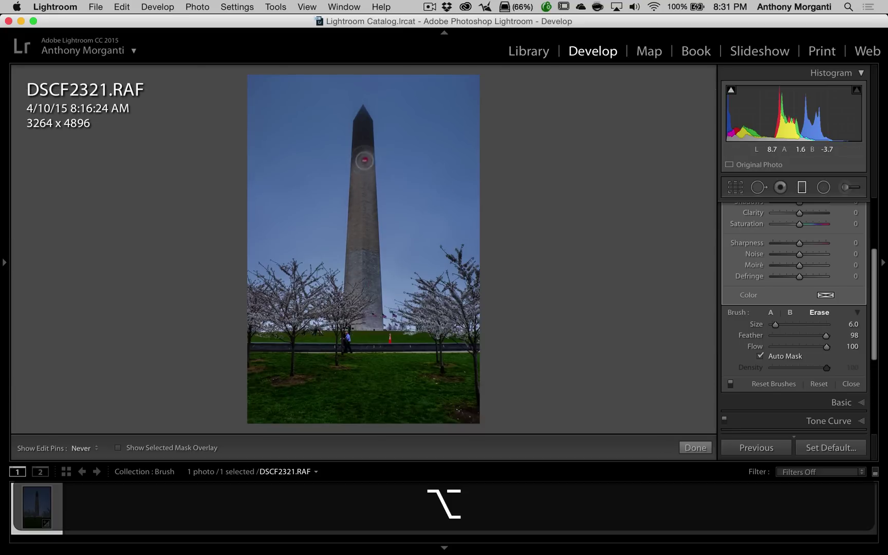
mouse_move(364, 160)
mouse_down()
mouse_move(361, 131)
mouse_move(359, 142)
mouse_up()
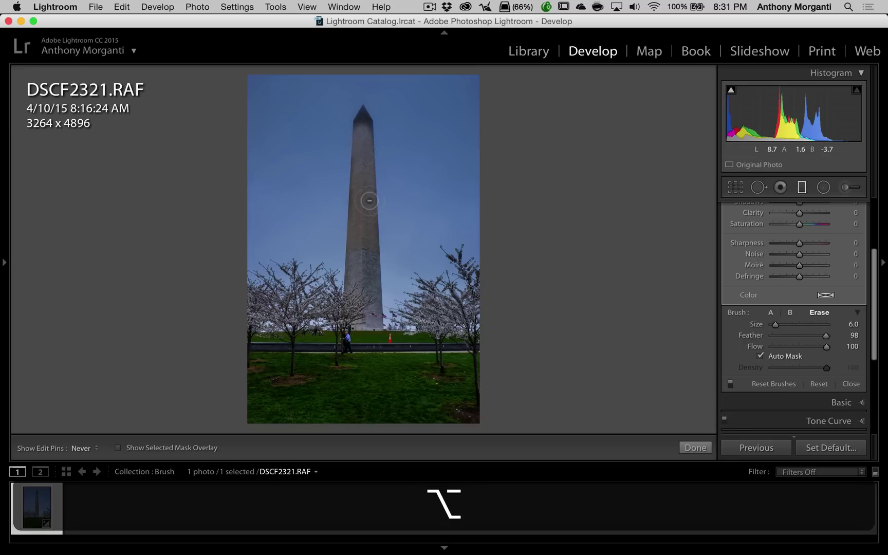
key(h)
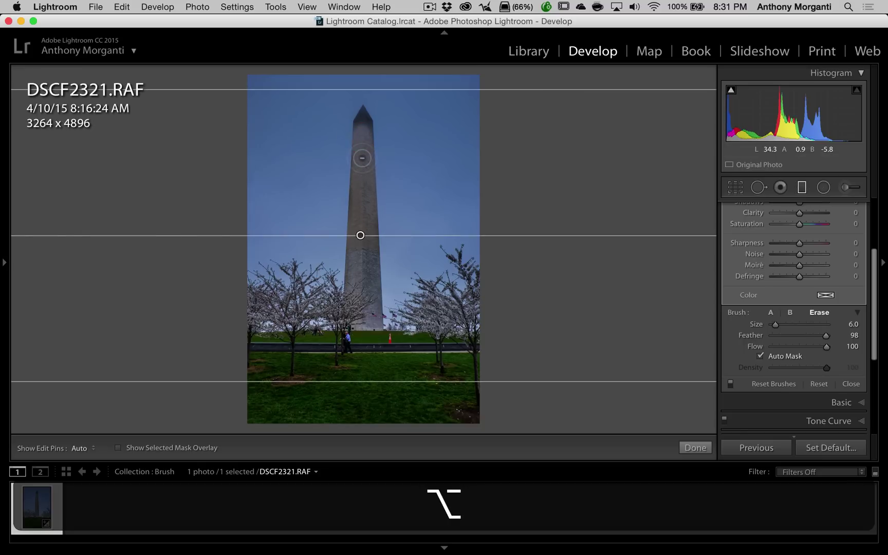
key(bracketleft)
key(bracketleft)
drag(359, 154, 356, 133)
key(h)
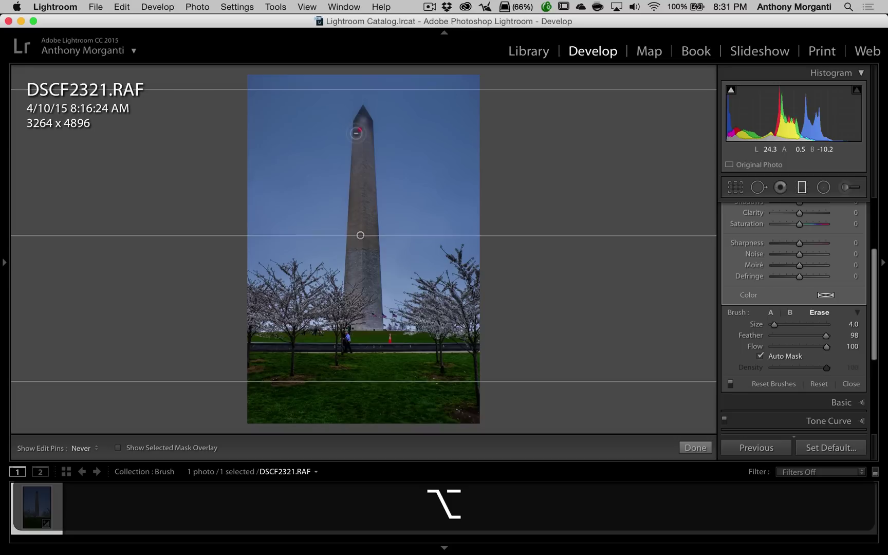
drag(362, 128, 360, 122)
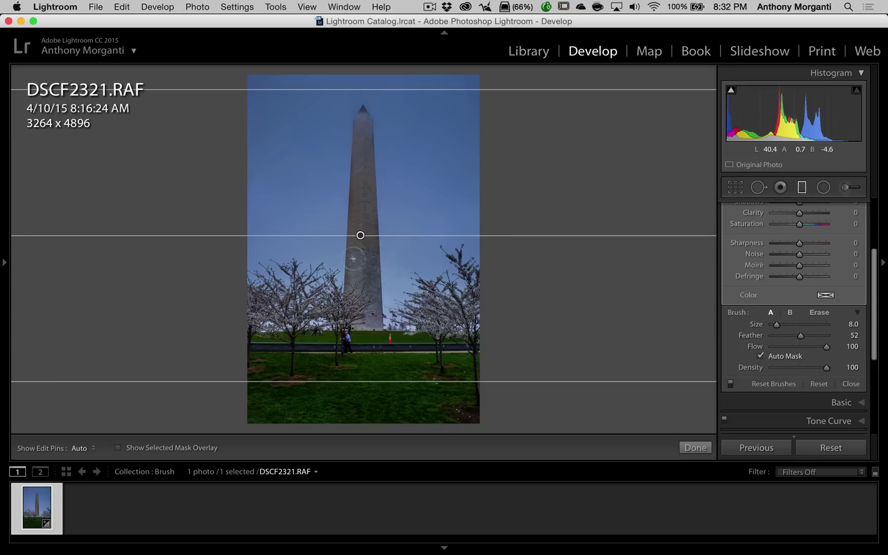
mouse_move(360, 235)
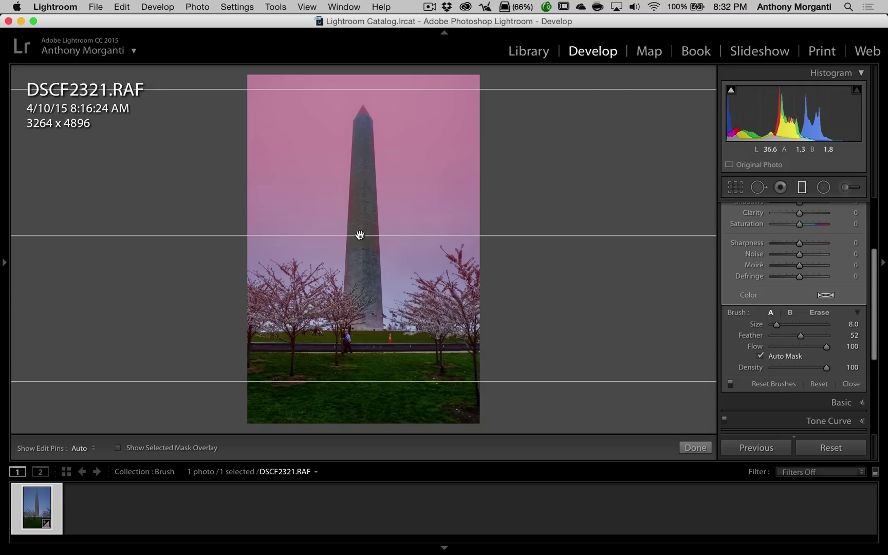
scroll(798, 297, up, 5)
scroll(797, 297, down, 1)
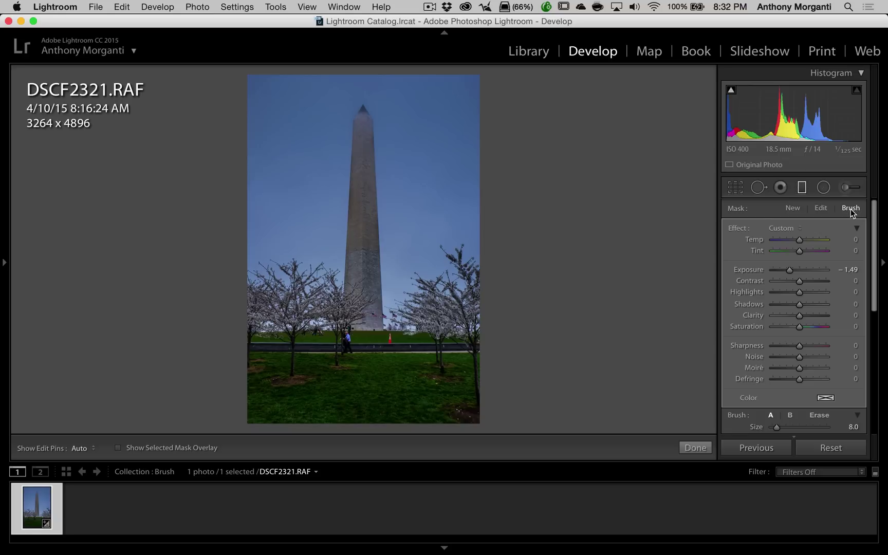
mouse_move(607, 255)
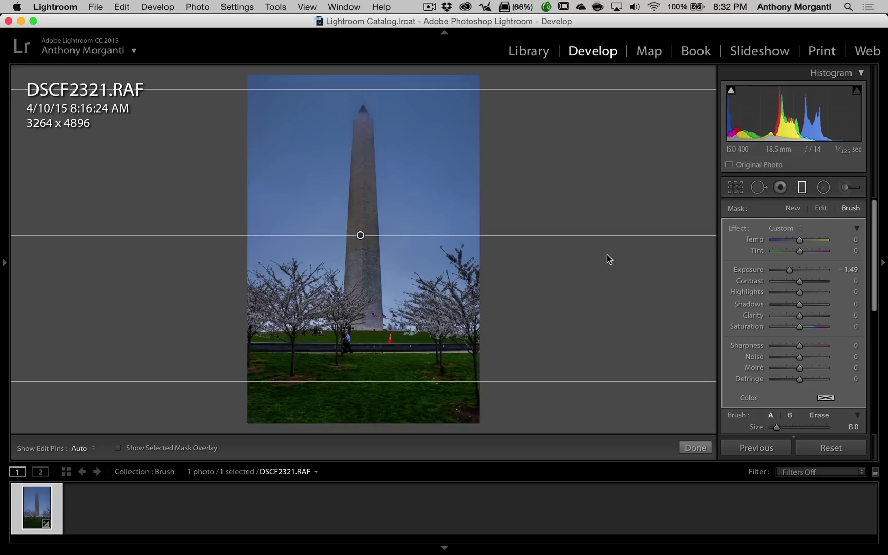